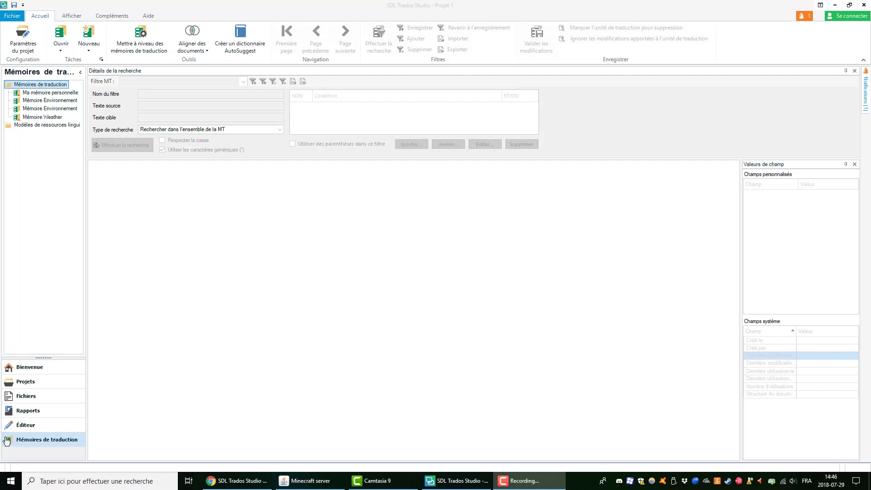
Step: Open Mémoire Weather.sdltm, inspect the custom and system field values of translation unit 2, and close the memory
click(61, 34)
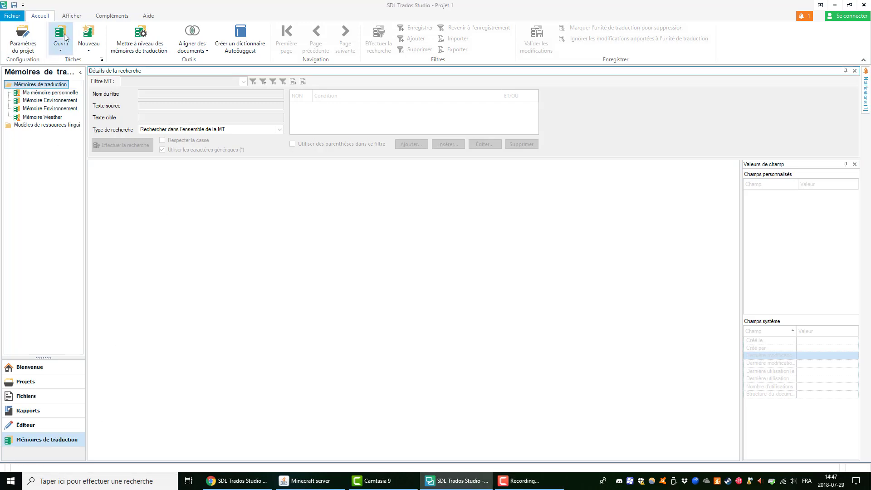
double_click(96, 72)
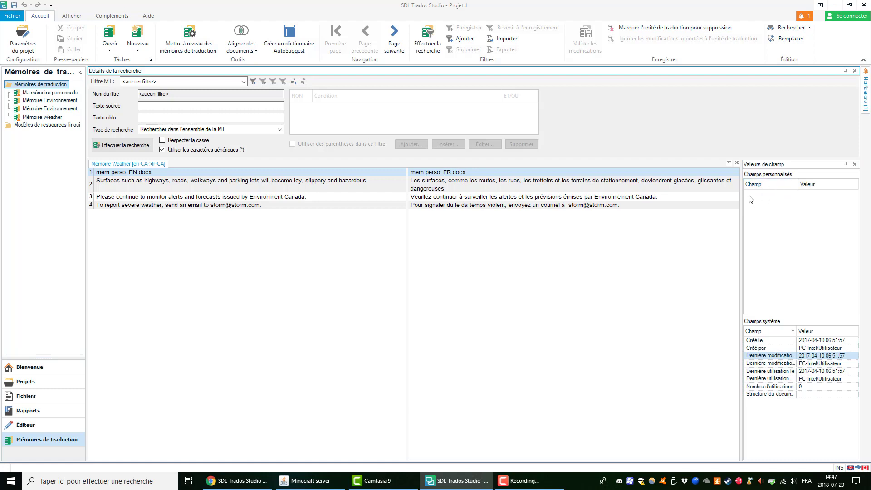
click(666, 191)
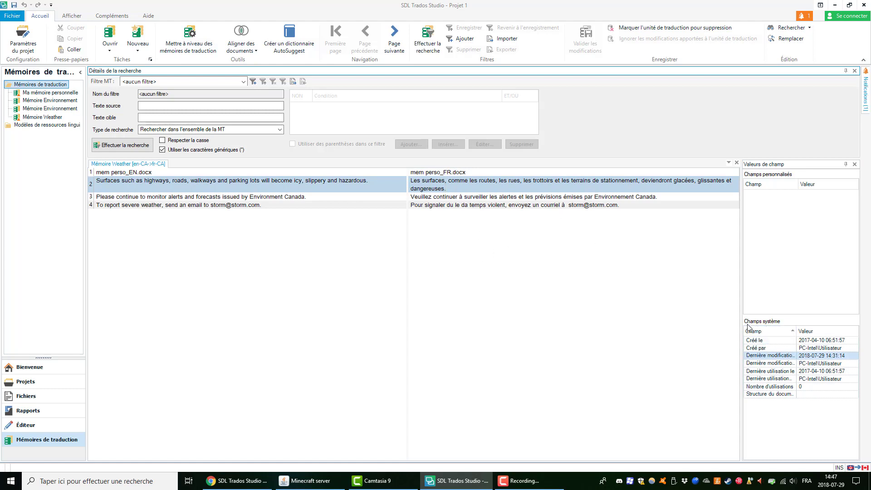
click(781, 331)
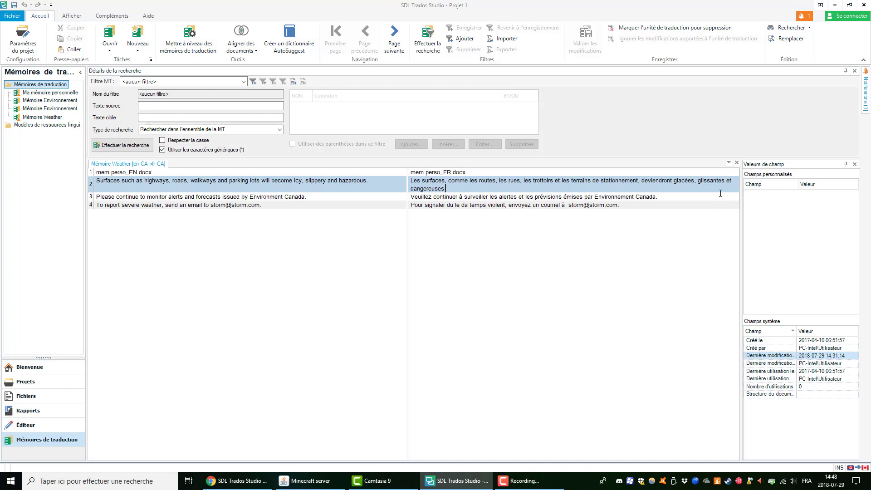
click(737, 163)
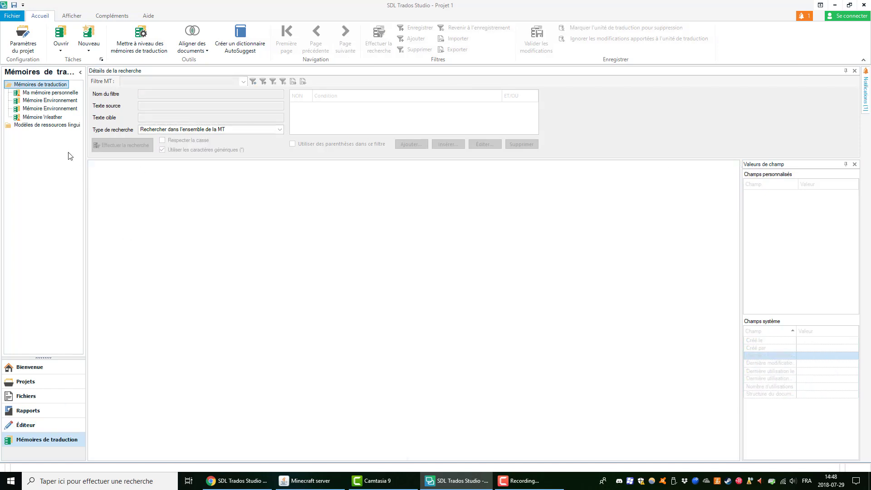
Step: In the project settings, add a custom field named Client with type Texte to Mémoire Weather's fields
click(22, 40)
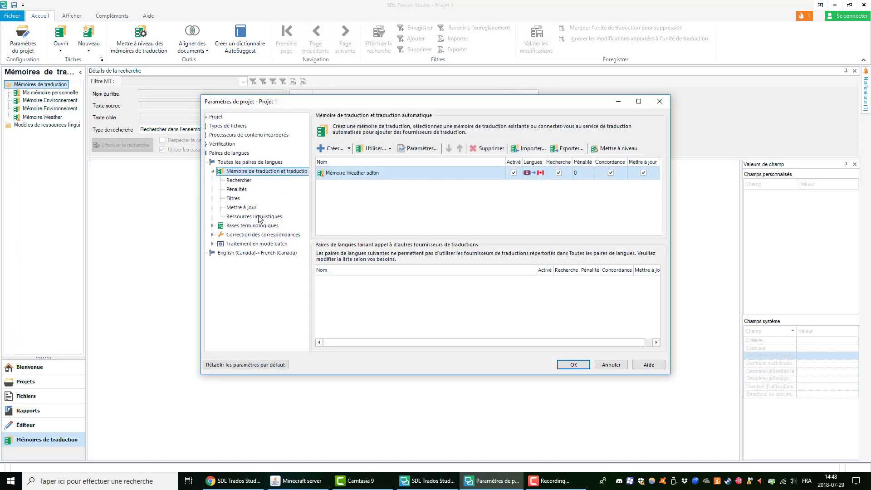
click(411, 175)
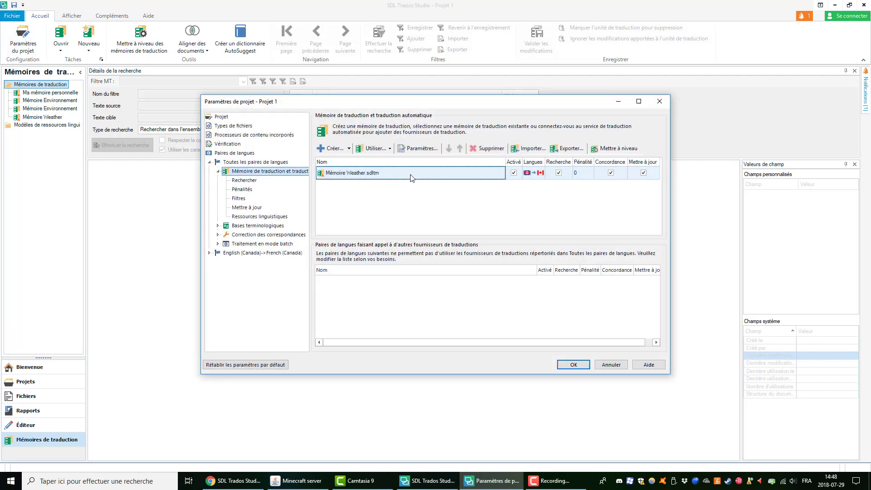
click(433, 151)
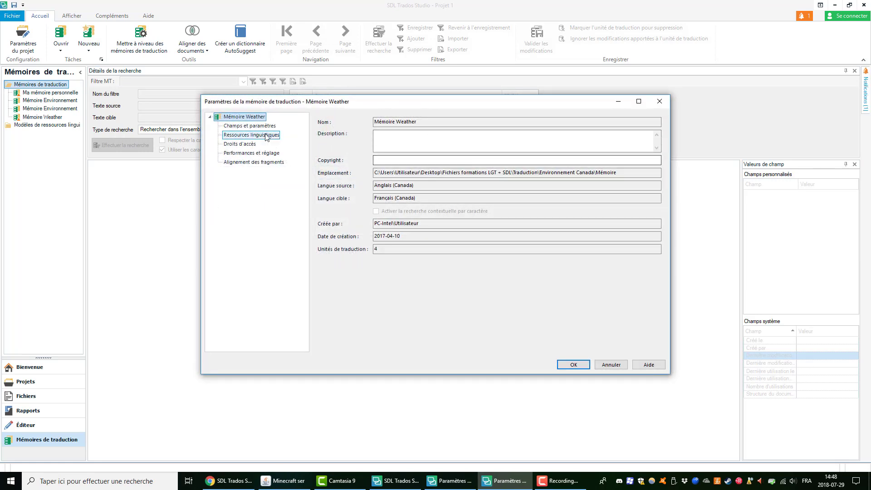
click(248, 128)
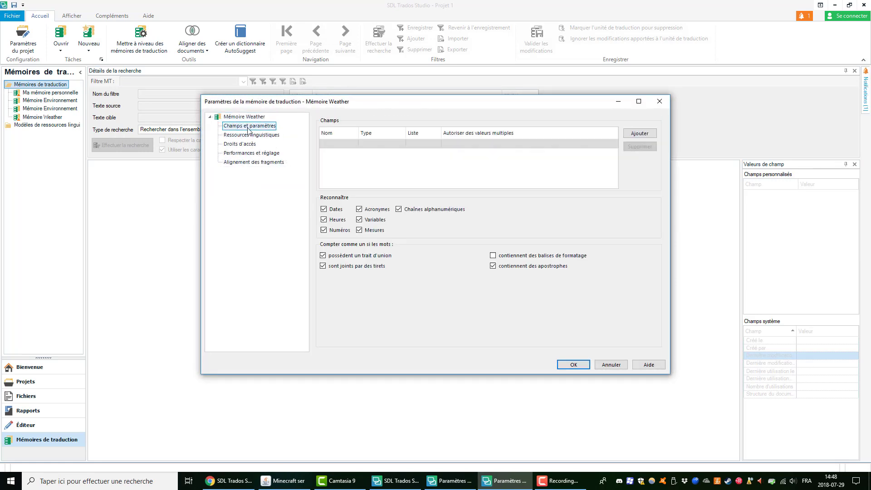
click(336, 148)
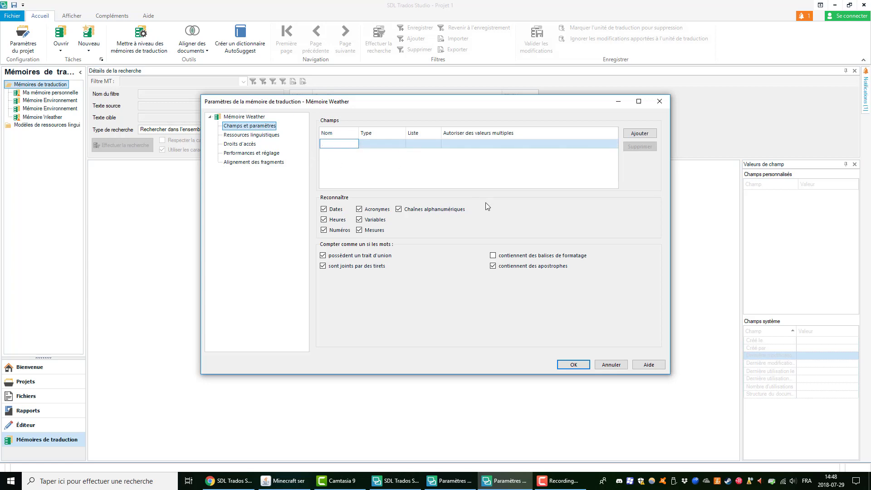
text(Client)
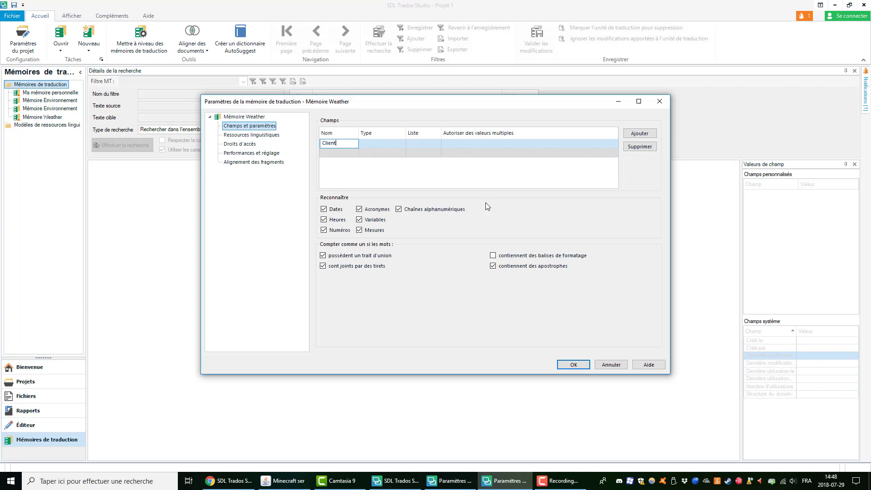
key(Tab)
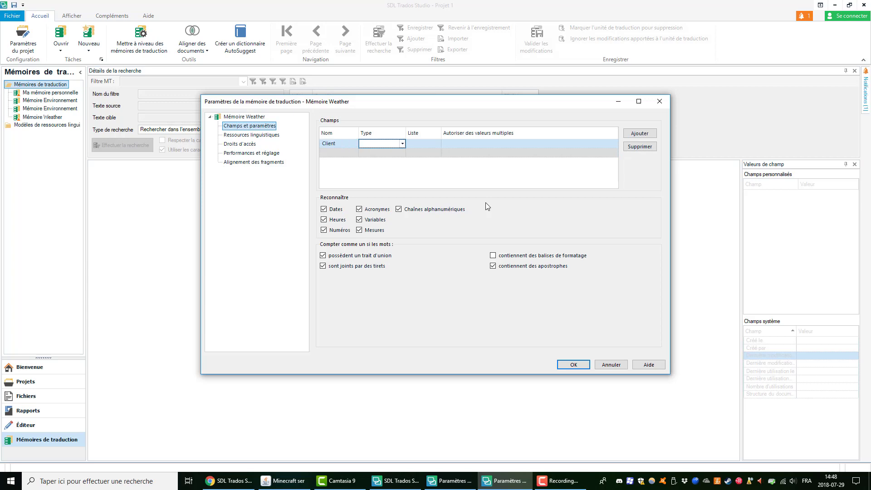
click(402, 144)
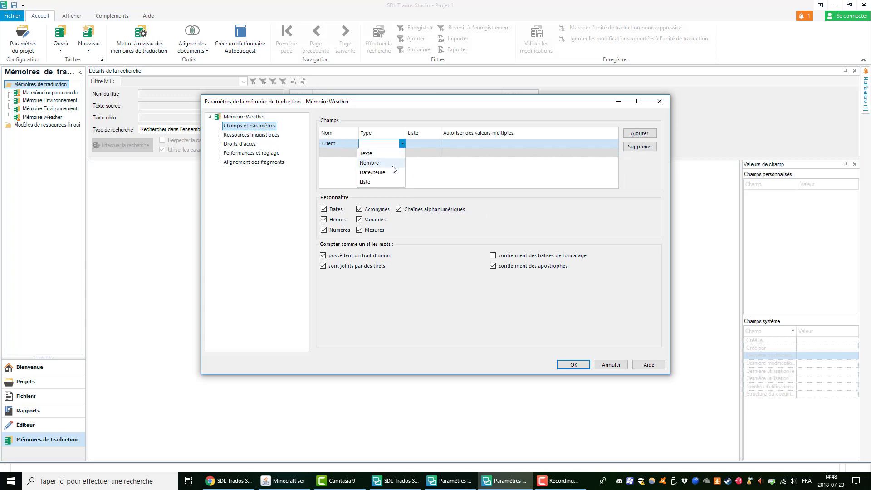
click(393, 153)
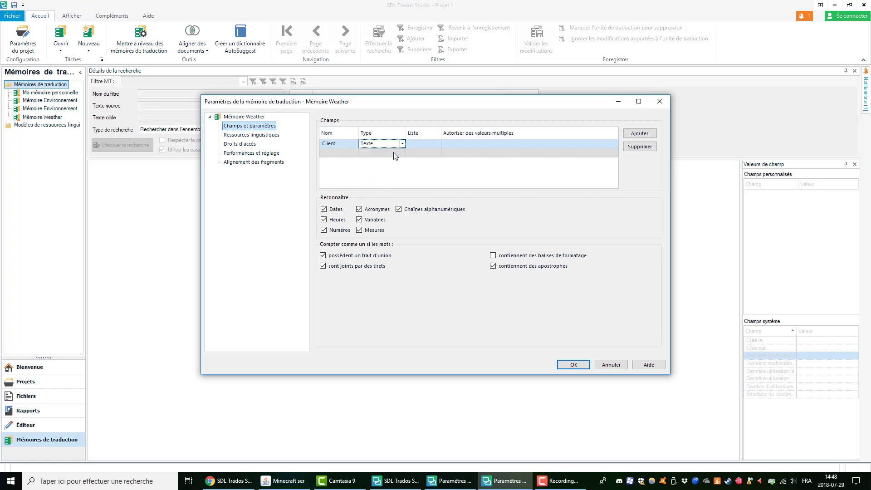
Step: Add a second custom field named Nom de projet with type Texte and save the memory and project settings
click(641, 135)
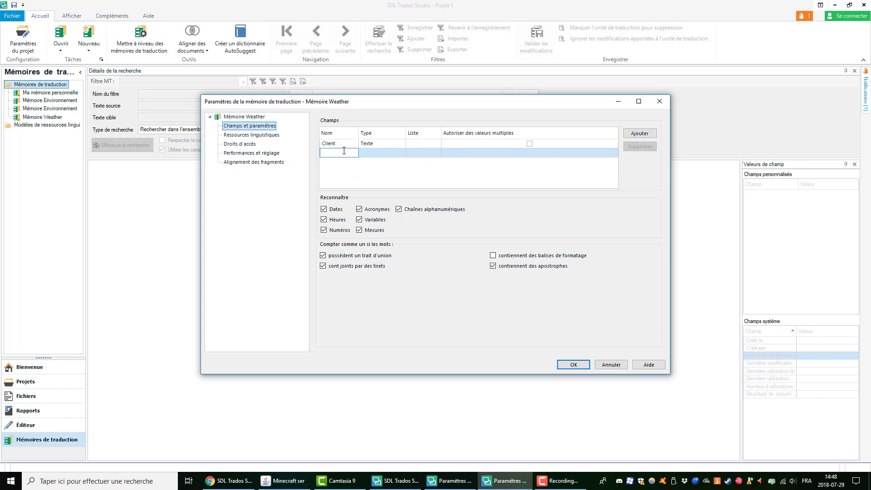
text(Nom de projet)
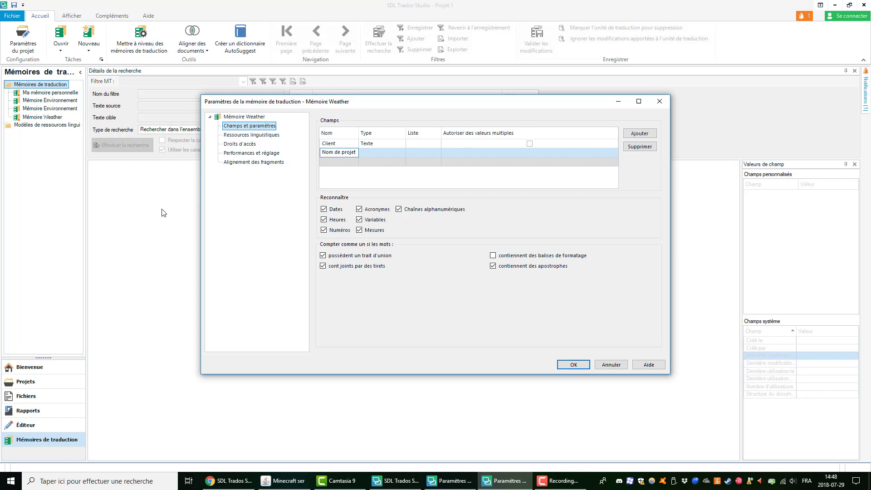
click(394, 158)
click(395, 167)
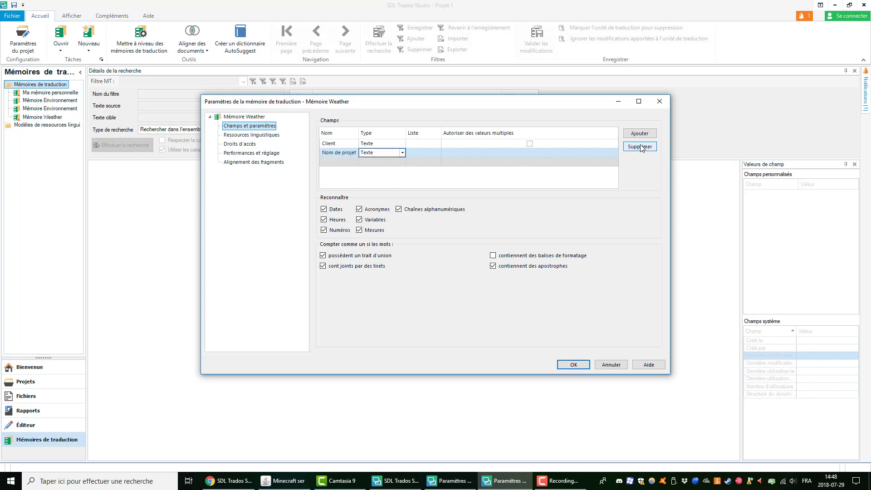
click(579, 365)
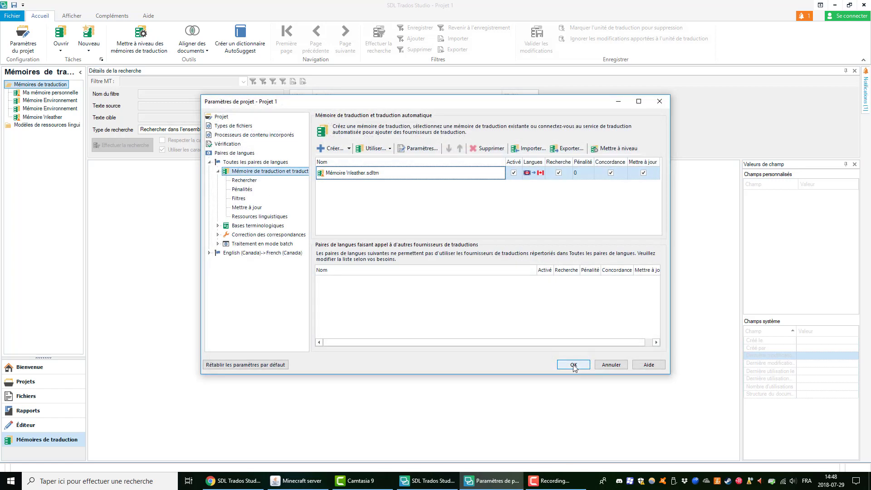
click(578, 364)
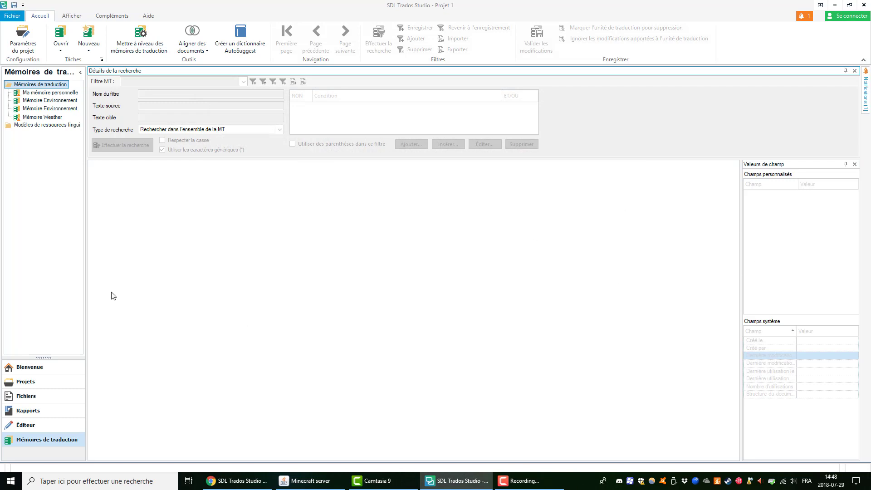
Step: Reopen Mémoire Weather.sdltm and set the Client field of translation unit 2 to BELL
click(68, 31)
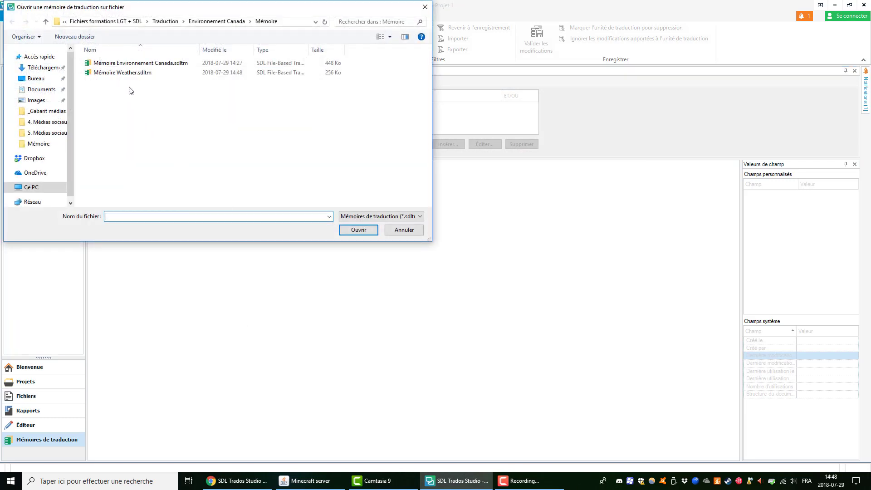
double_click(130, 73)
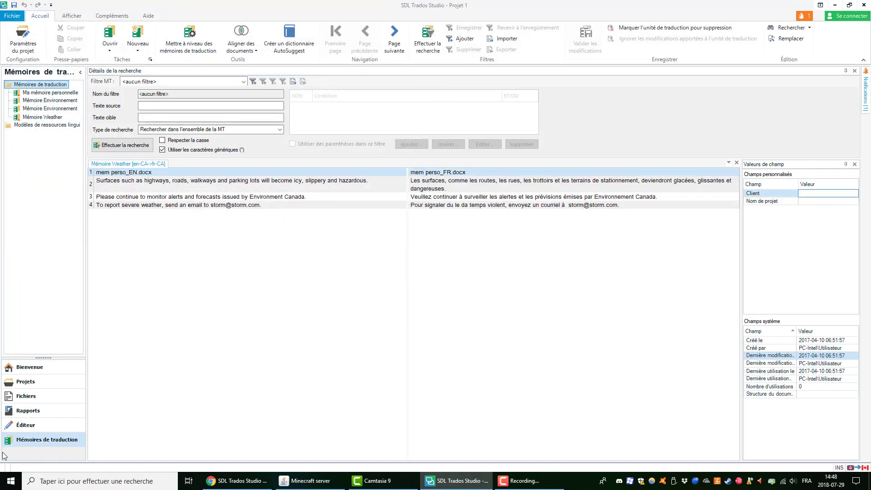
click(688, 189)
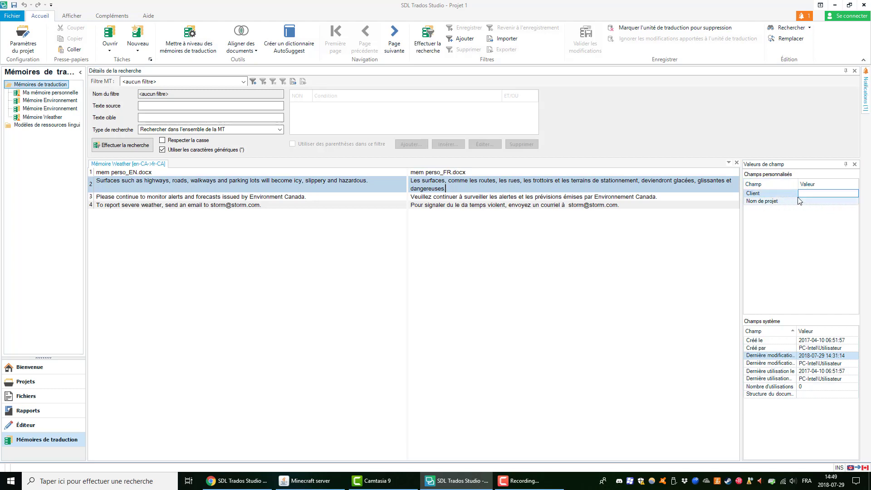
click(799, 194)
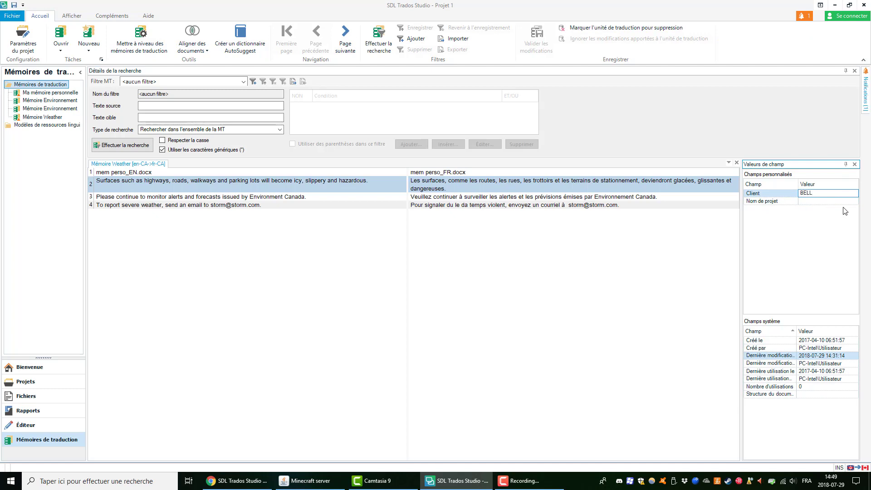
Step: Set the unit's Nom de projet field to Projet Juillet and commit the changes to the memory
click(826, 202)
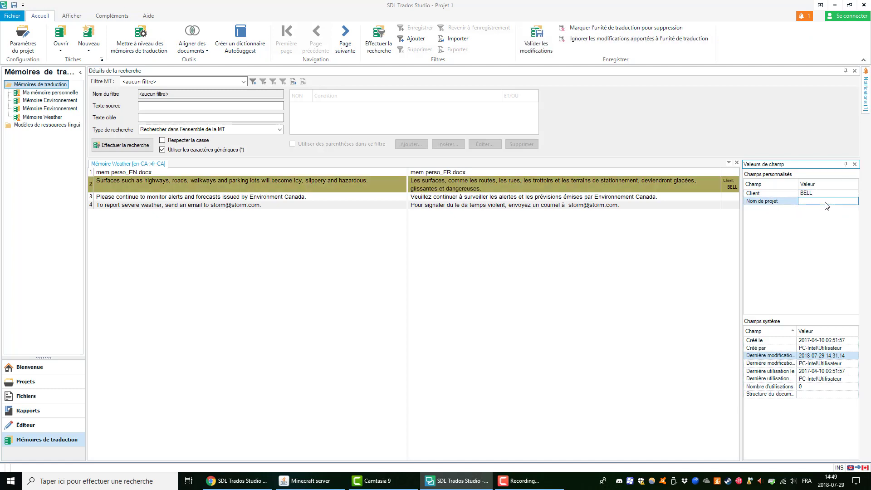
text(Projet Juillet)
key(Return)
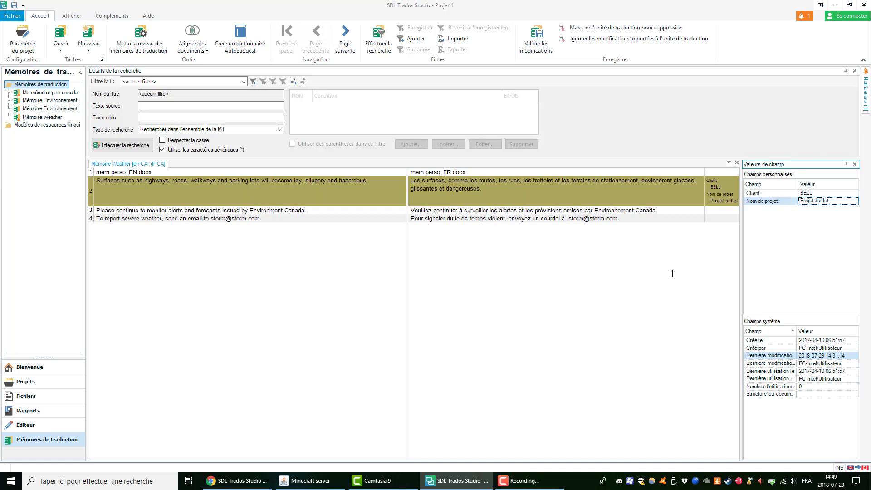
click(671, 272)
click(636, 190)
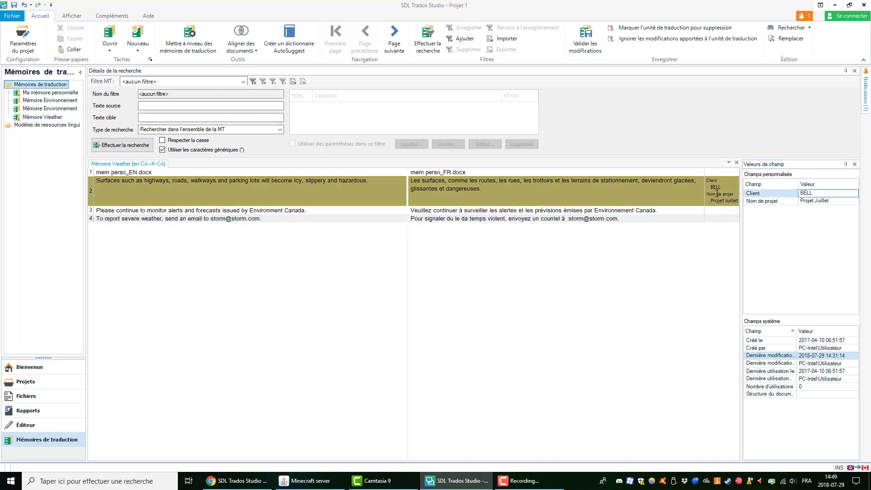
click(585, 43)
click(462, 274)
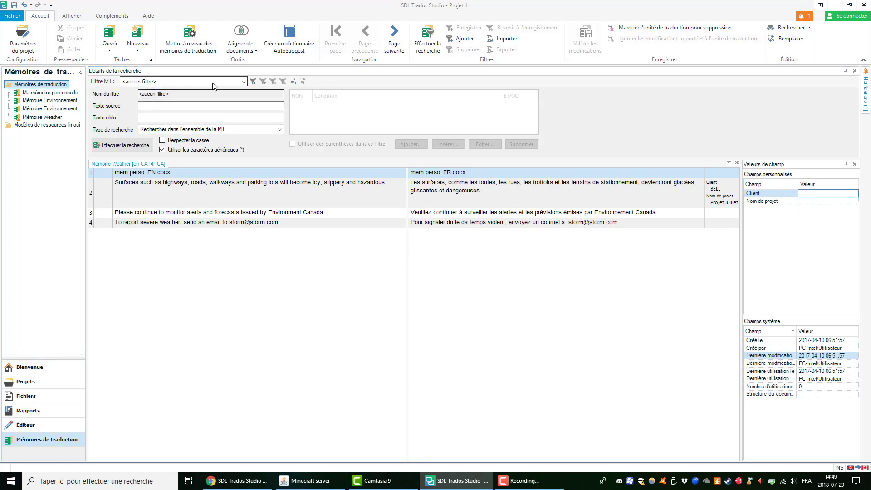
Step: Create a new translation memory filter named Filtre recherche client
click(243, 82)
click(195, 92)
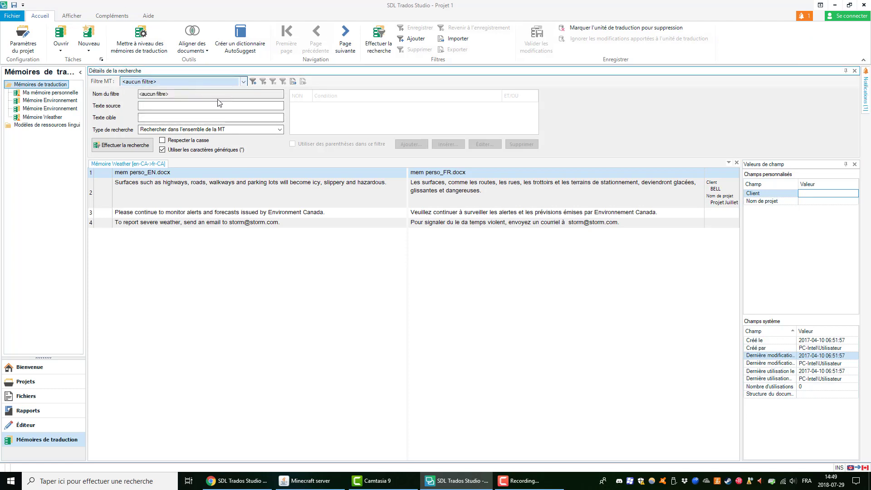
click(253, 81)
click(204, 94)
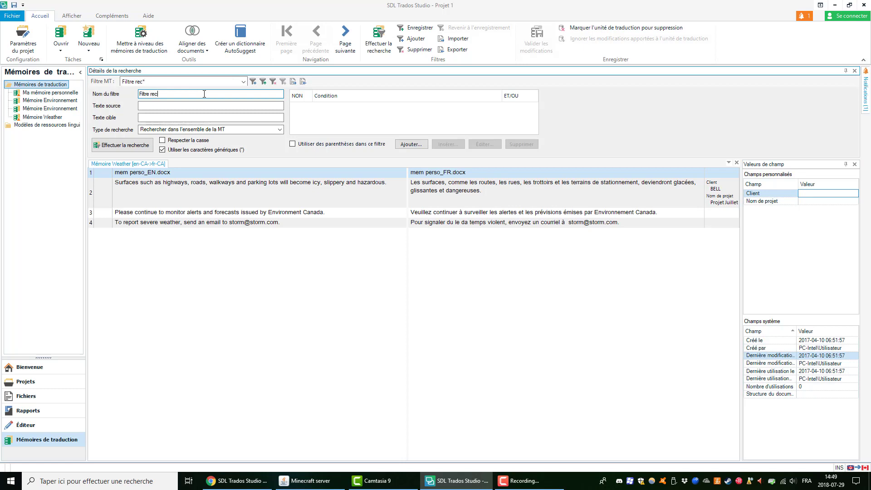
text(recherche client)
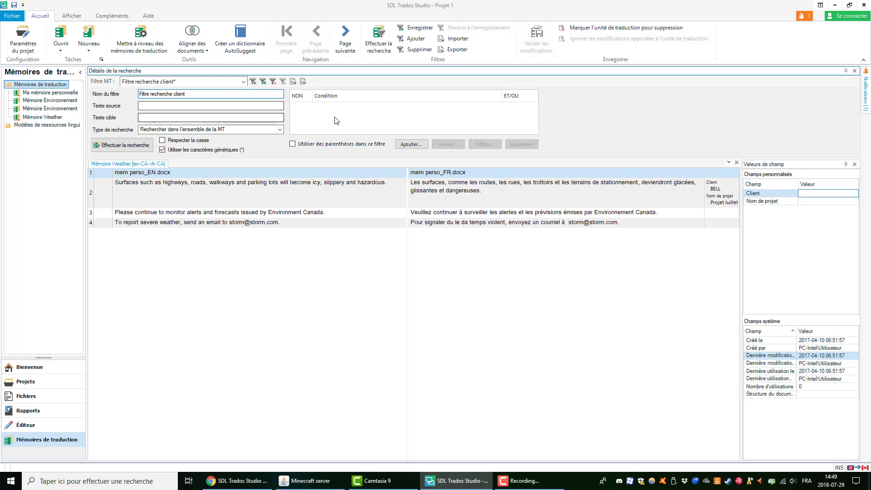
Step: Add a condition to the filter with field Client, operator Égal à and value BELL
click(407, 146)
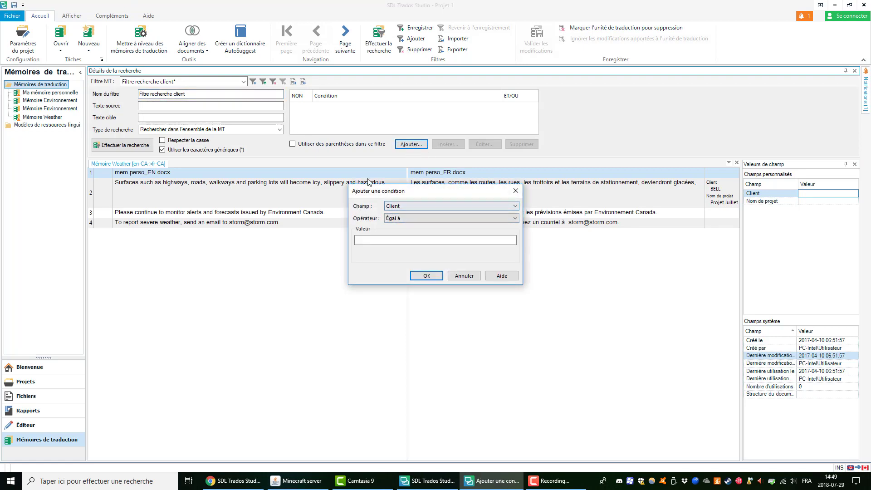
click(413, 221)
click(420, 239)
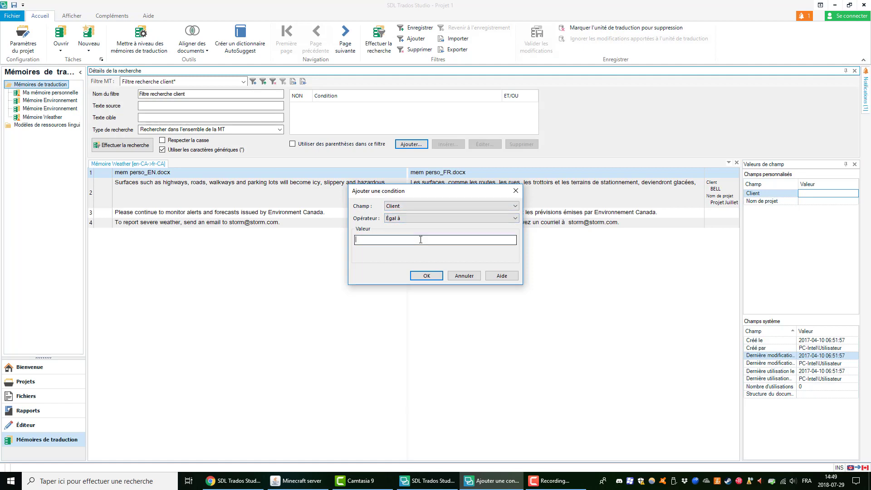
text(BELL)
key(Return)
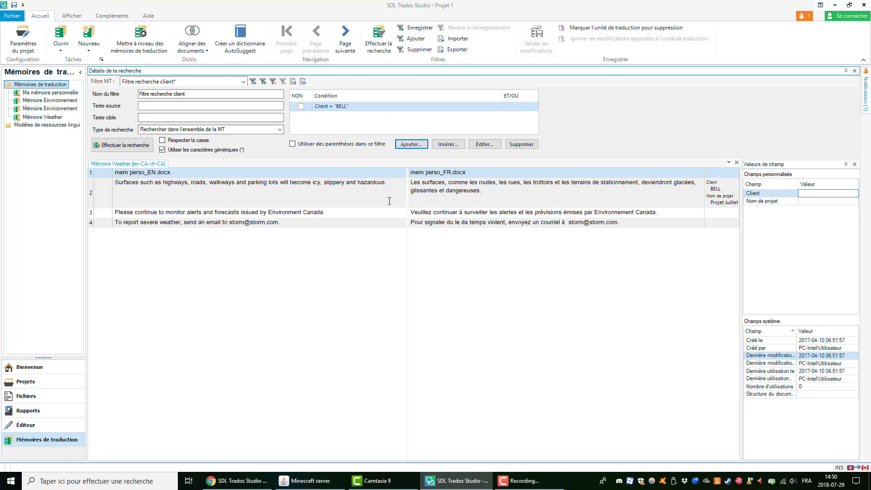
Step: Run the search with the client filter on Mémoire Weather and close the memory
click(115, 147)
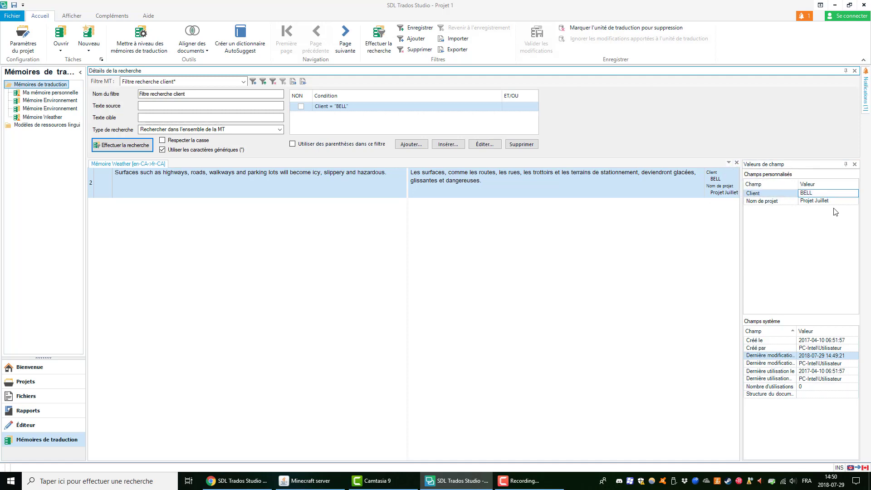
click(736, 163)
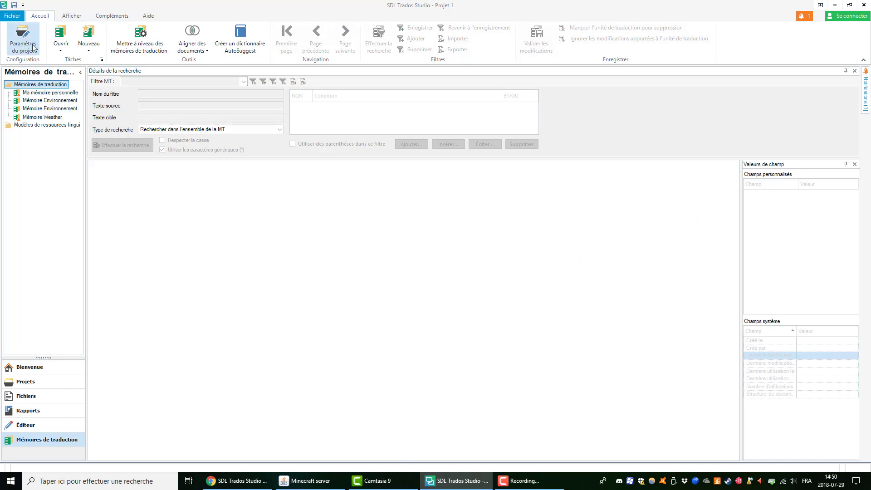
Step: In the project settings, set the field values for new translation units to Client BELL and Nom de projet Projet Juillet
click(7, 46)
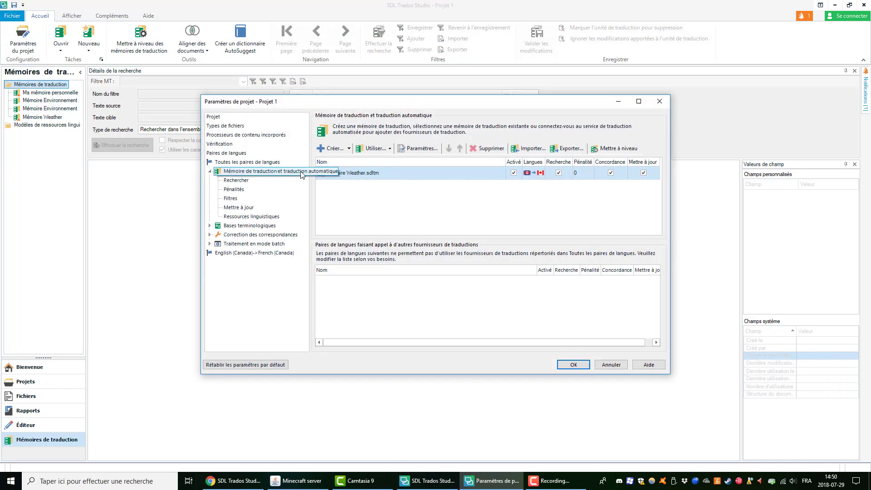
click(356, 175)
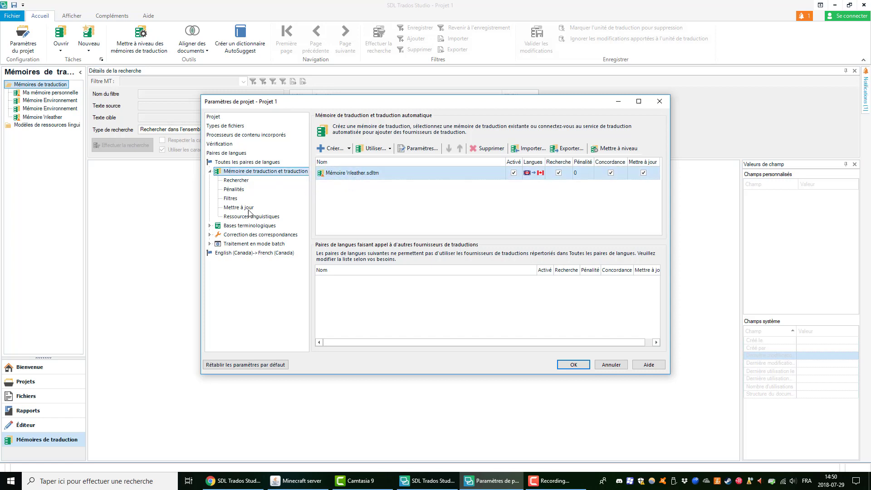
click(246, 209)
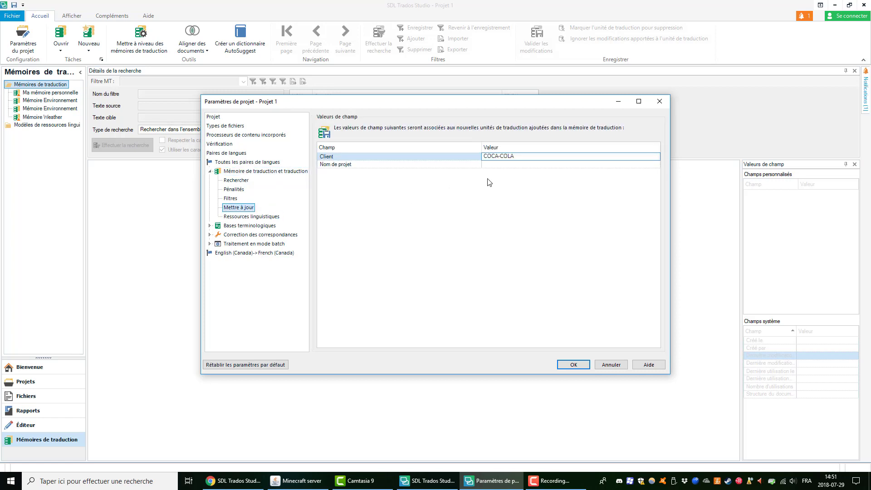
click(513, 159)
click(358, 165)
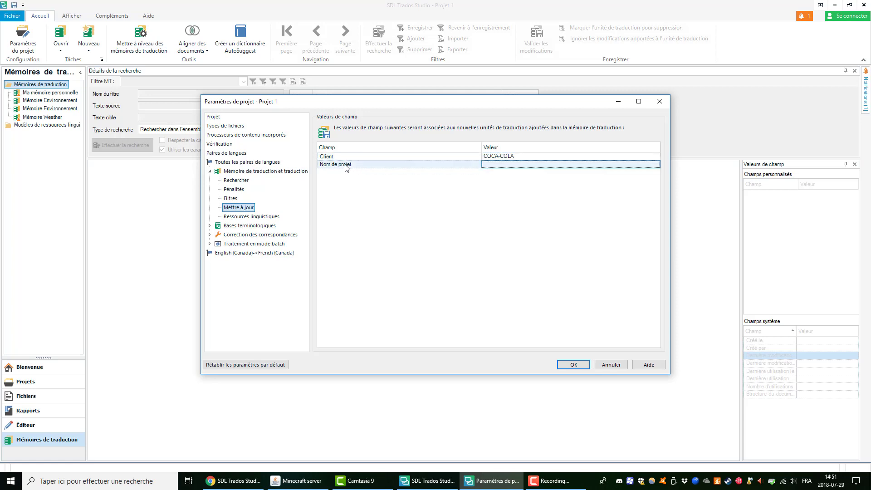
click(368, 157)
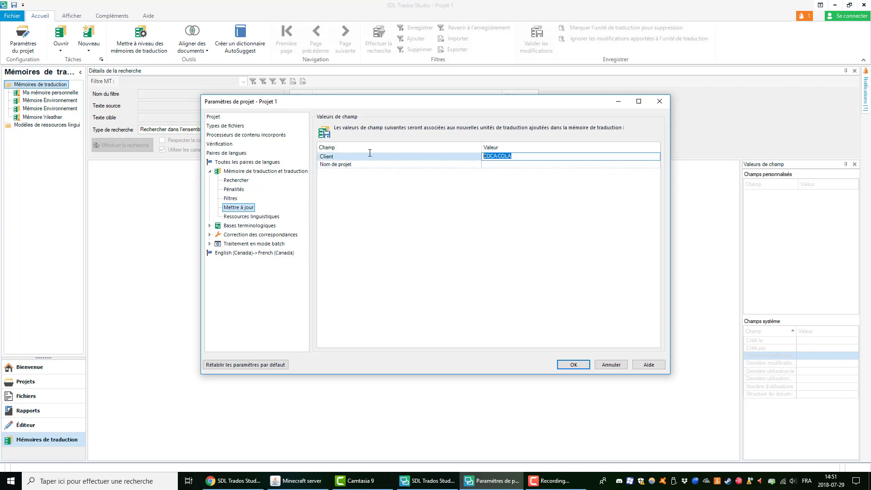
key(Delete)
text(BELL)
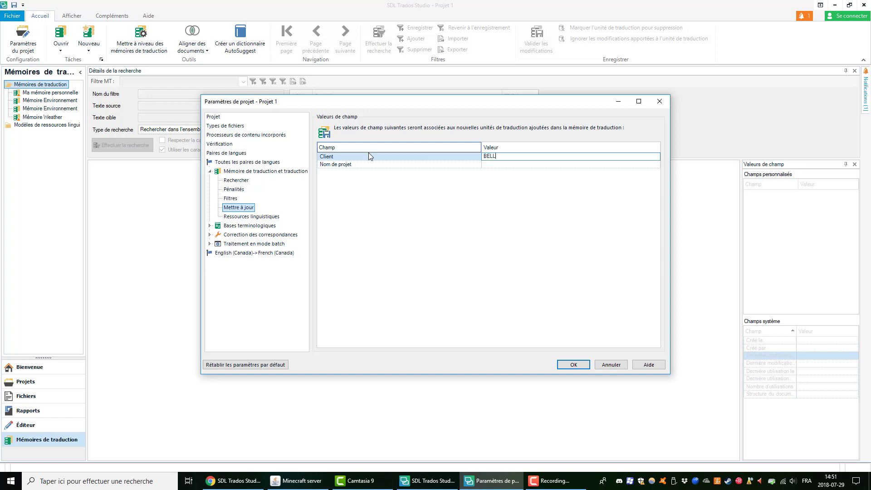
click(518, 167)
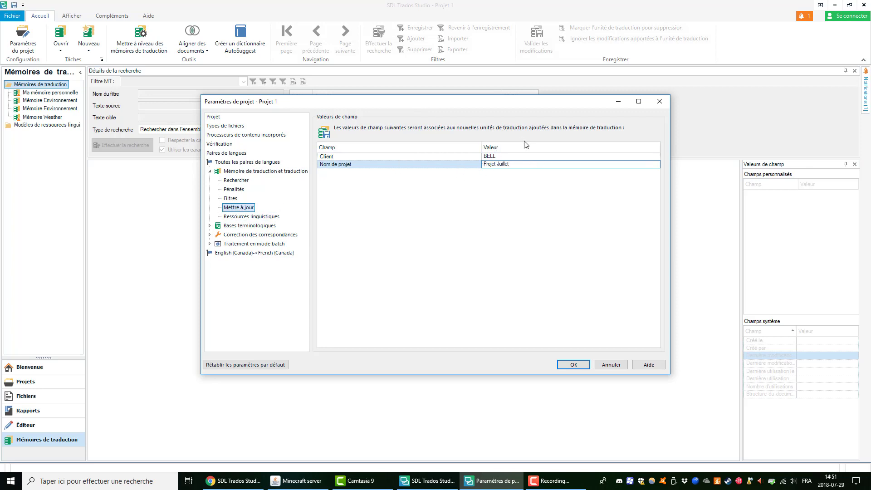
click(574, 365)
Step: Translate segment 3 of Welcome Guide_EN.docx in the Editor as "Traduction test." and confirm the segment
click(44, 427)
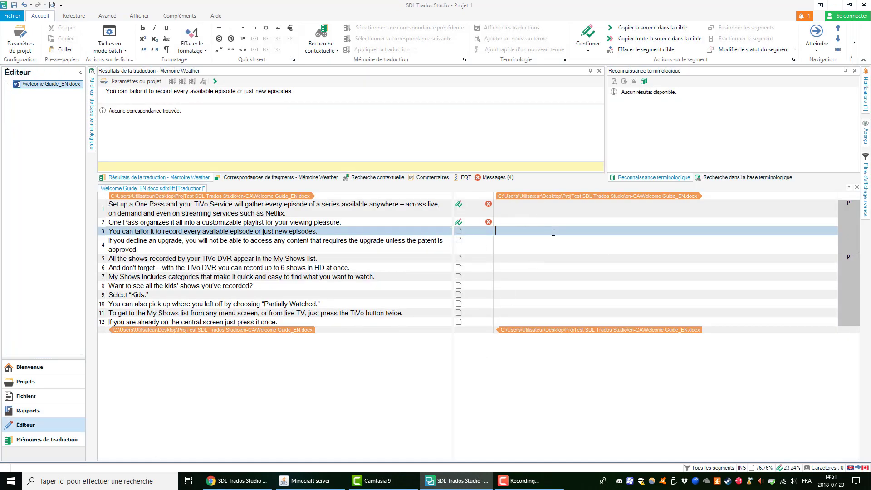
text(T)
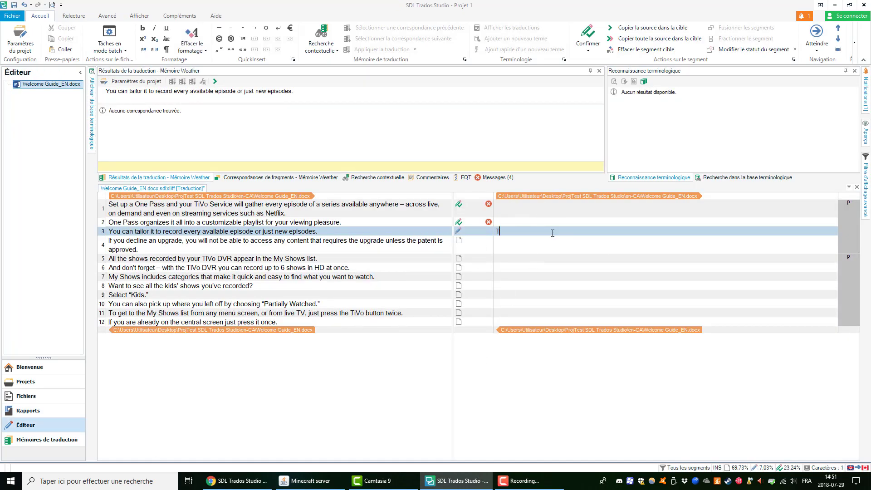
text(raduction test.)
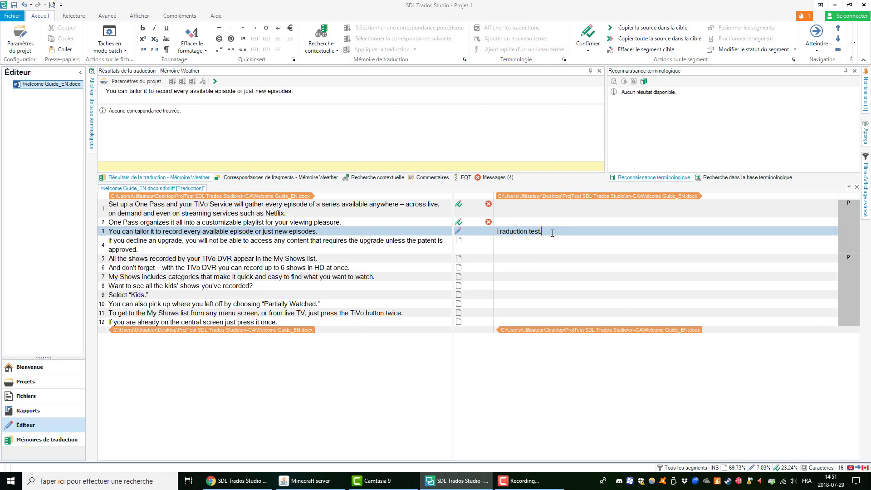
key(ctrl+Return)
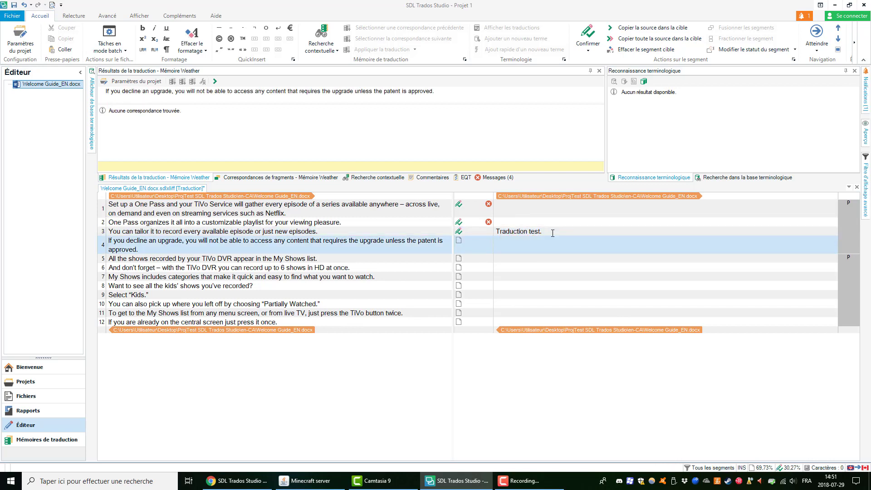
Step: Open Mémoire Weather.sdltm in the translation memories view and select the "Traduction test." unit to inspect its field values
click(77, 442)
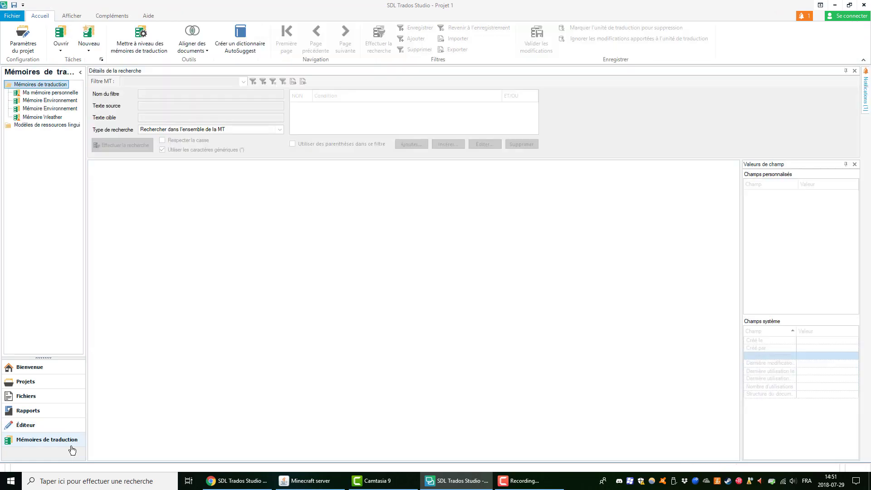
click(59, 34)
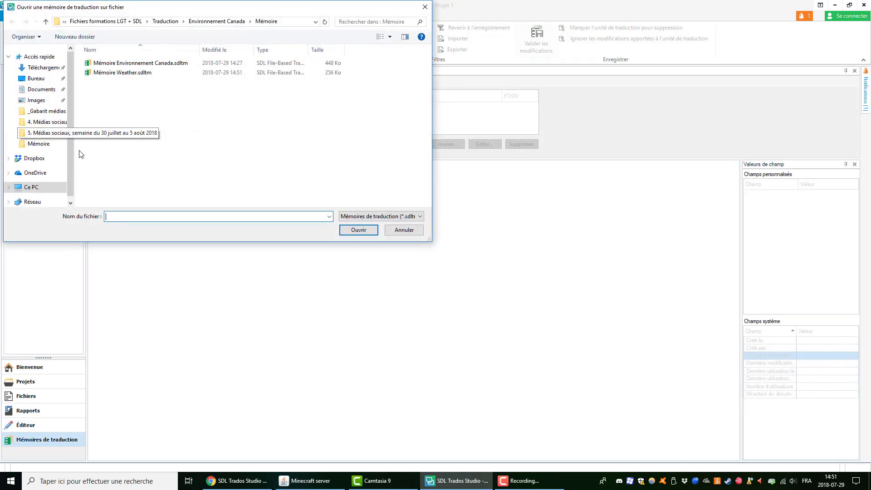
click(110, 73)
double_click(110, 73)
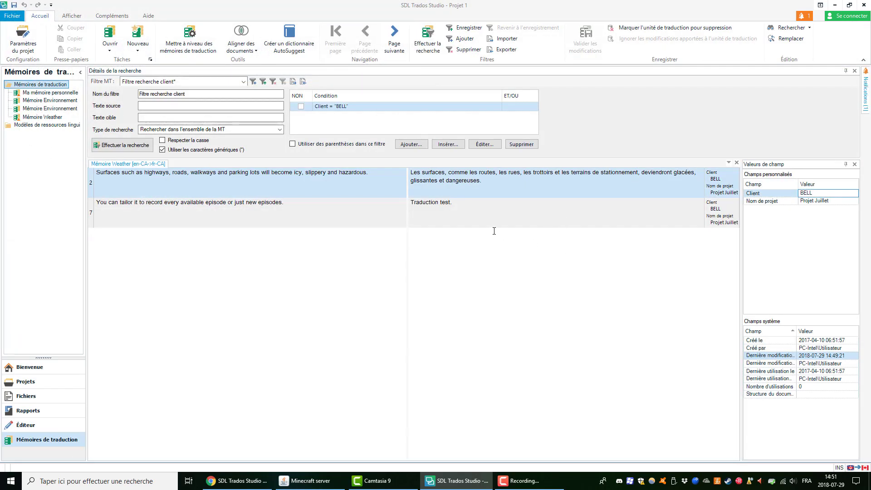
click(447, 205)
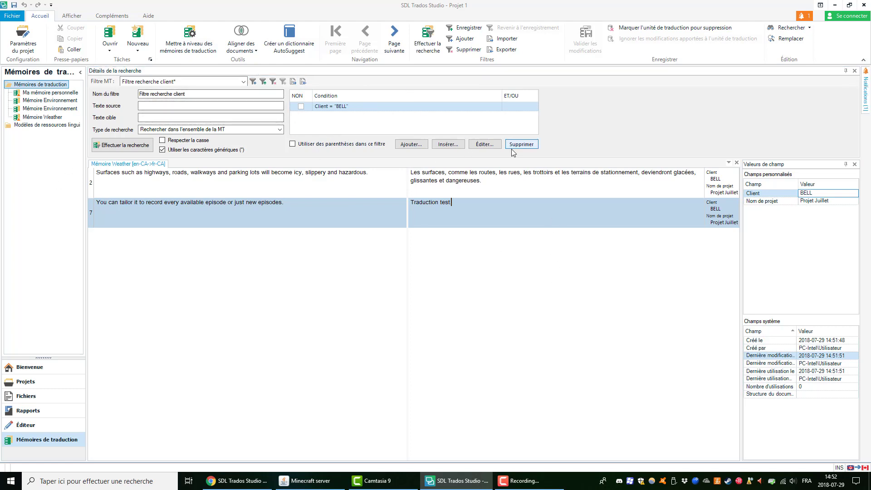
Step: Rerun the search on Mémoire Weather with no filter applied and select the "Traduction test." unit to check its fields
click(244, 82)
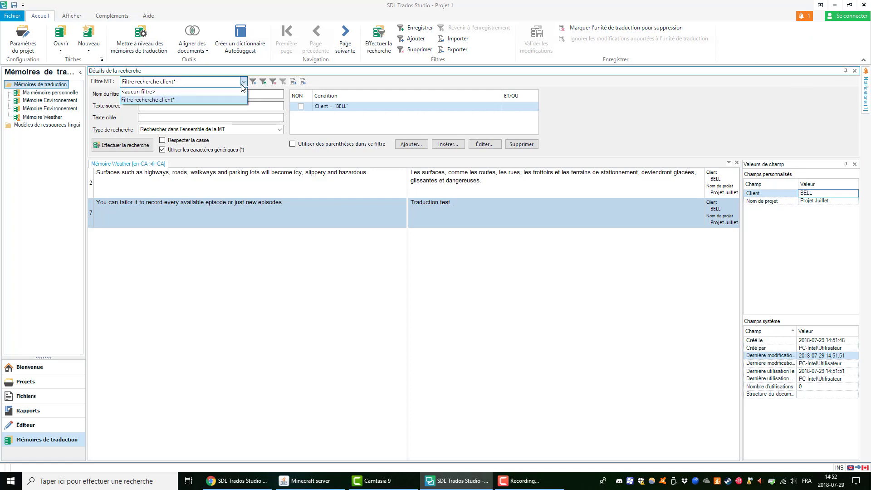
click(227, 92)
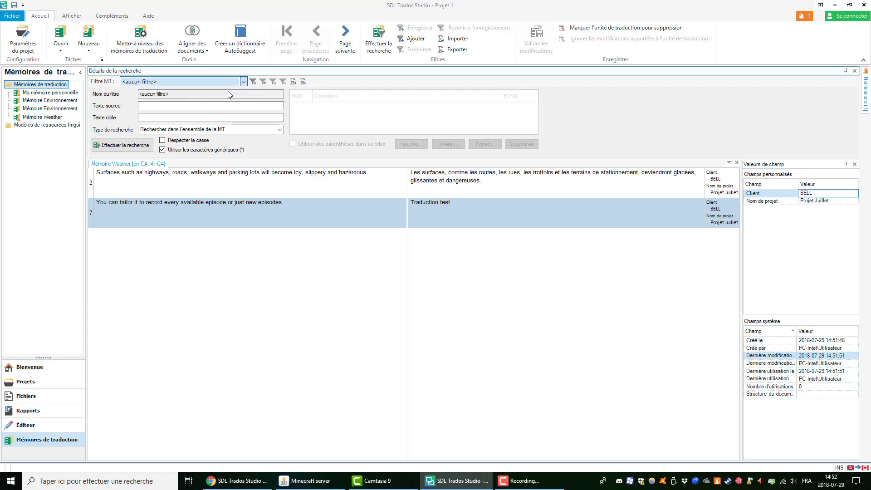
click(116, 146)
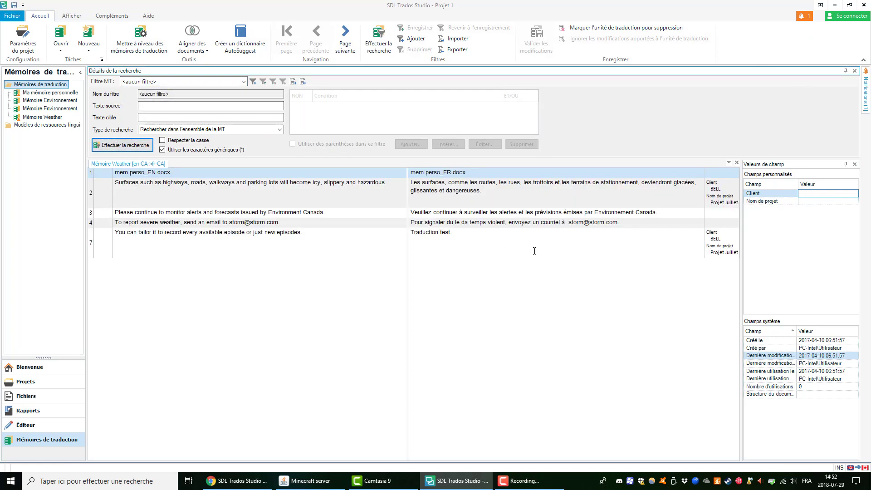
click(424, 236)
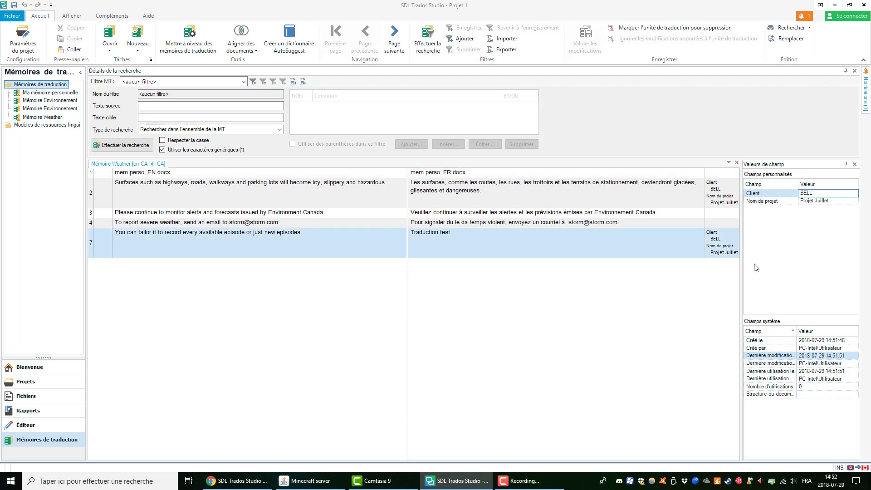